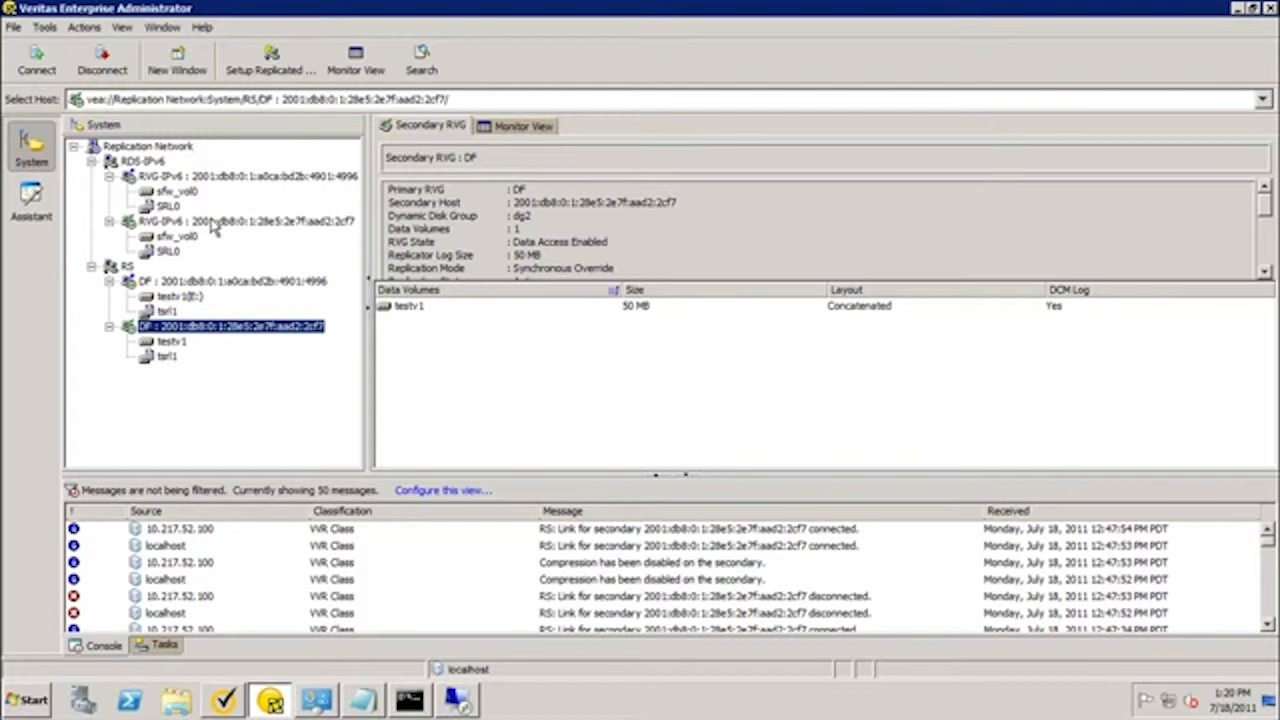
# Step: Enable compression in the advanced replication settings of the RVG-IPv6 secondary at 2001:db8:0:1:28e5:2e7f:aad2:2cf7
pyautogui.click(213, 222)
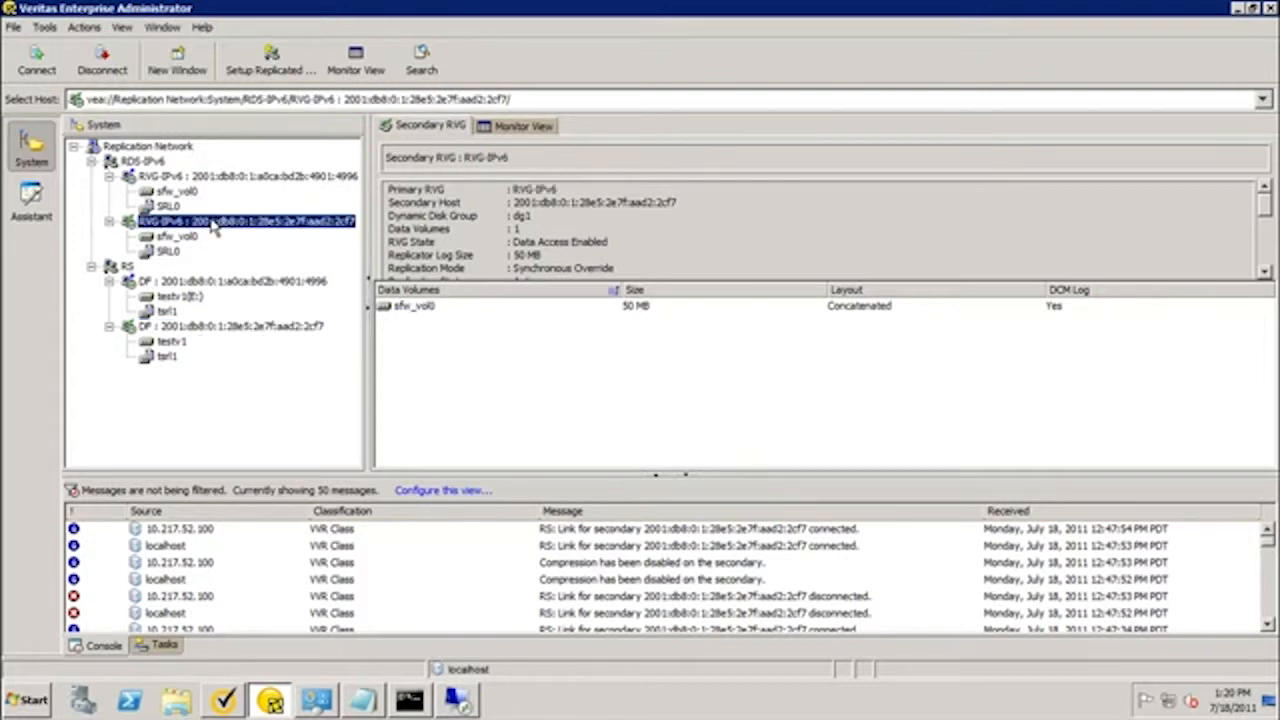
pyautogui.rightClick(213, 226)
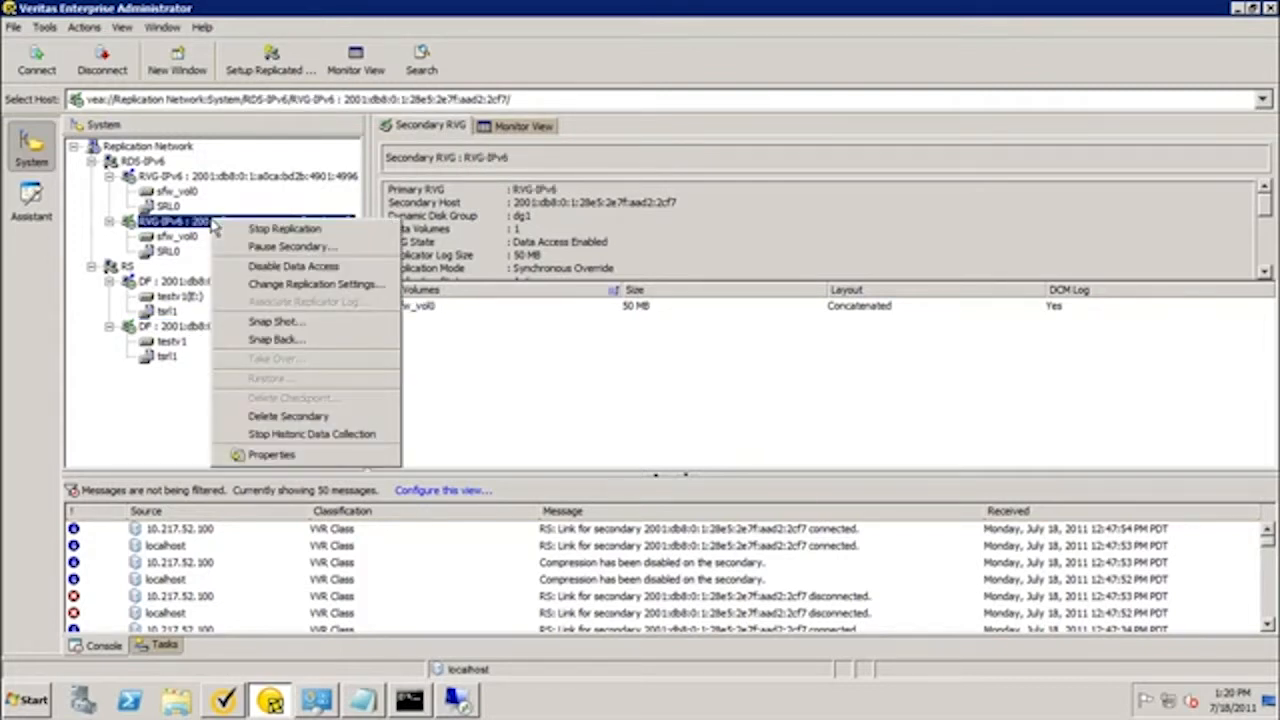
pyautogui.click(287, 287)
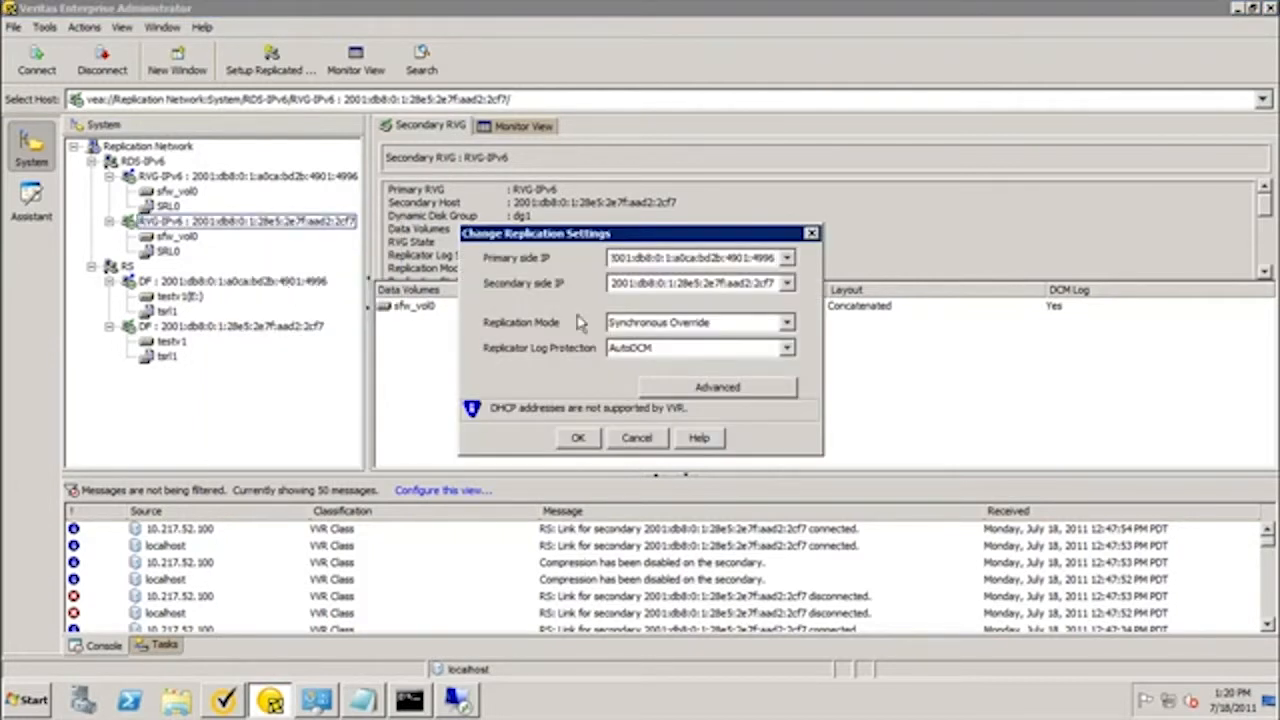
pyautogui.click(735, 390)
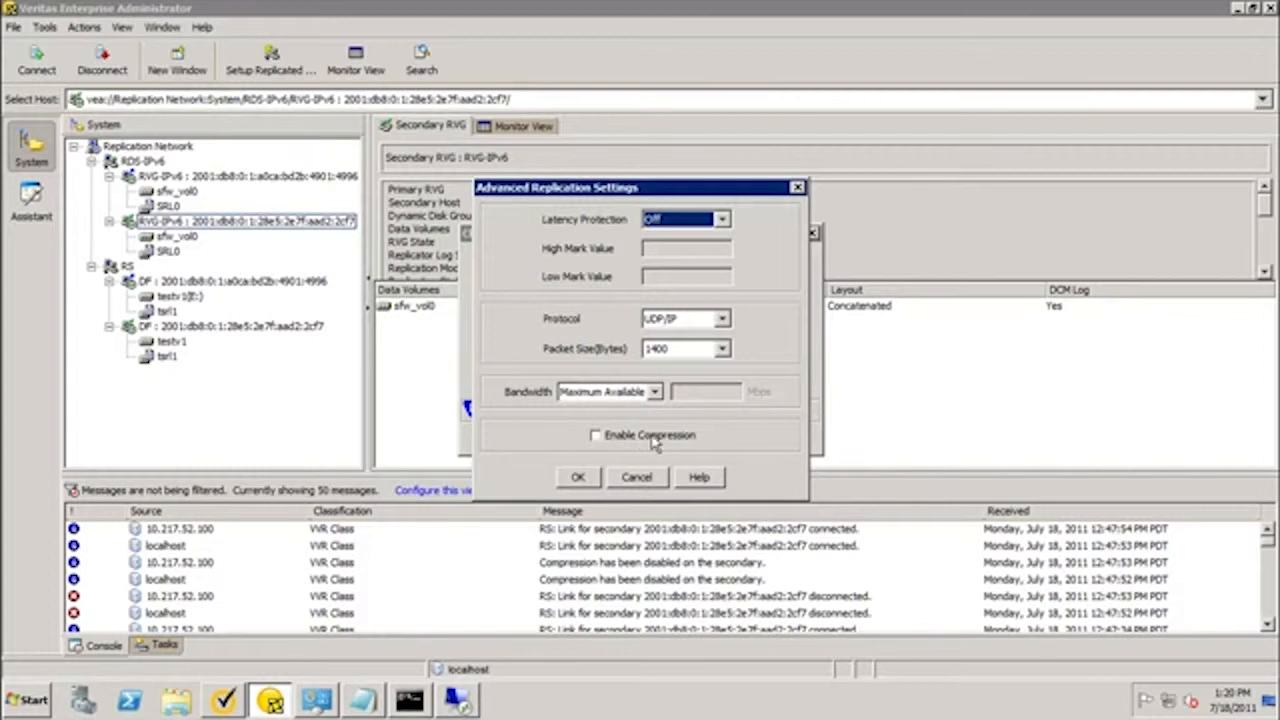
pyautogui.click(595, 436)
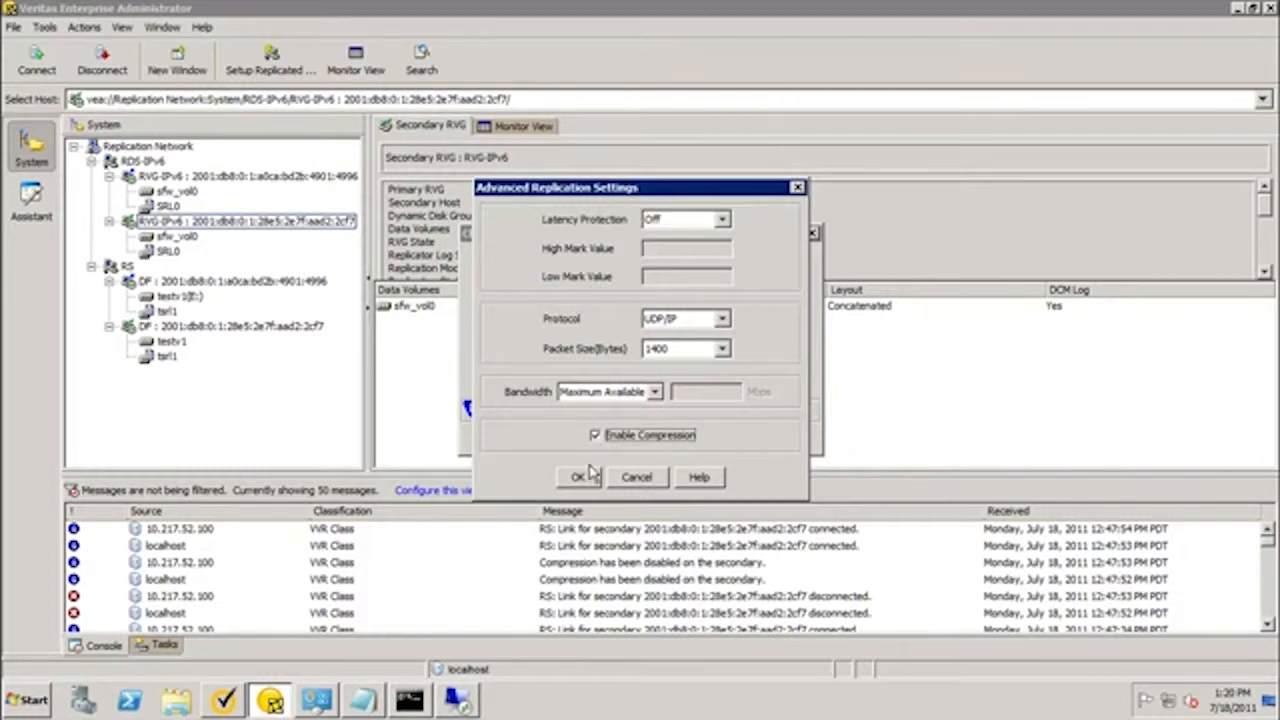
pyautogui.click(582, 477)
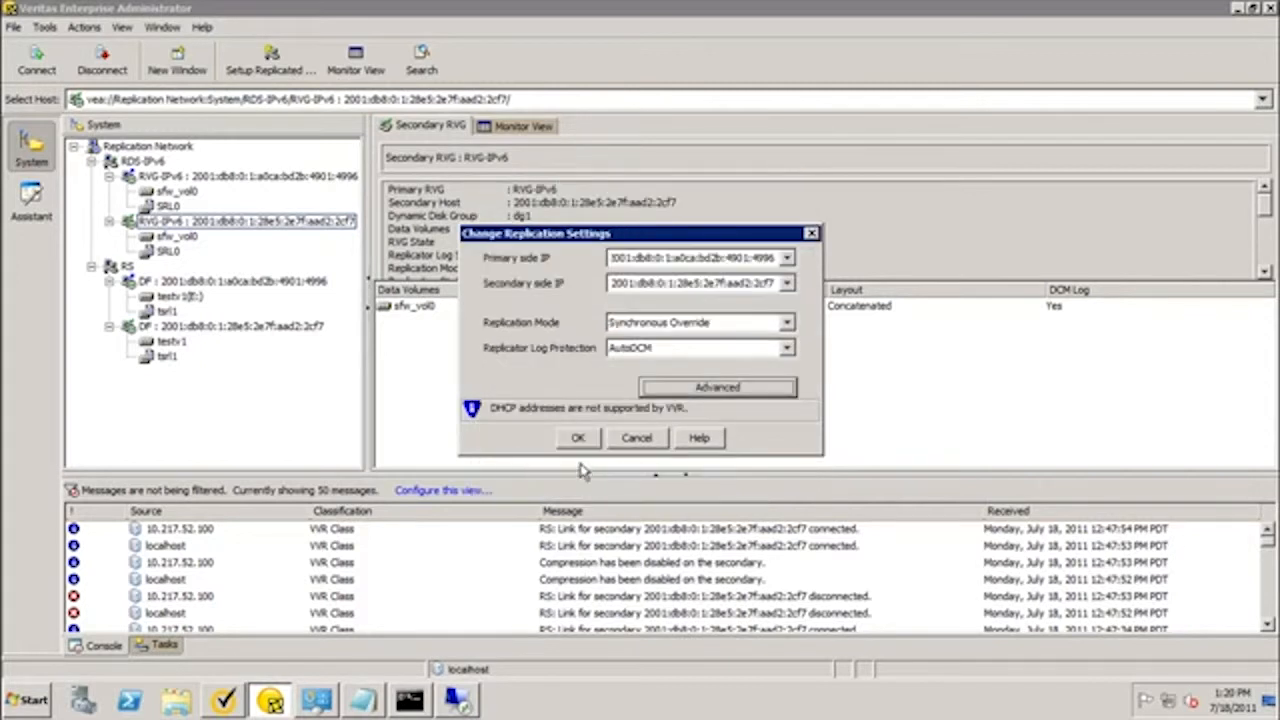
pyautogui.click(576, 441)
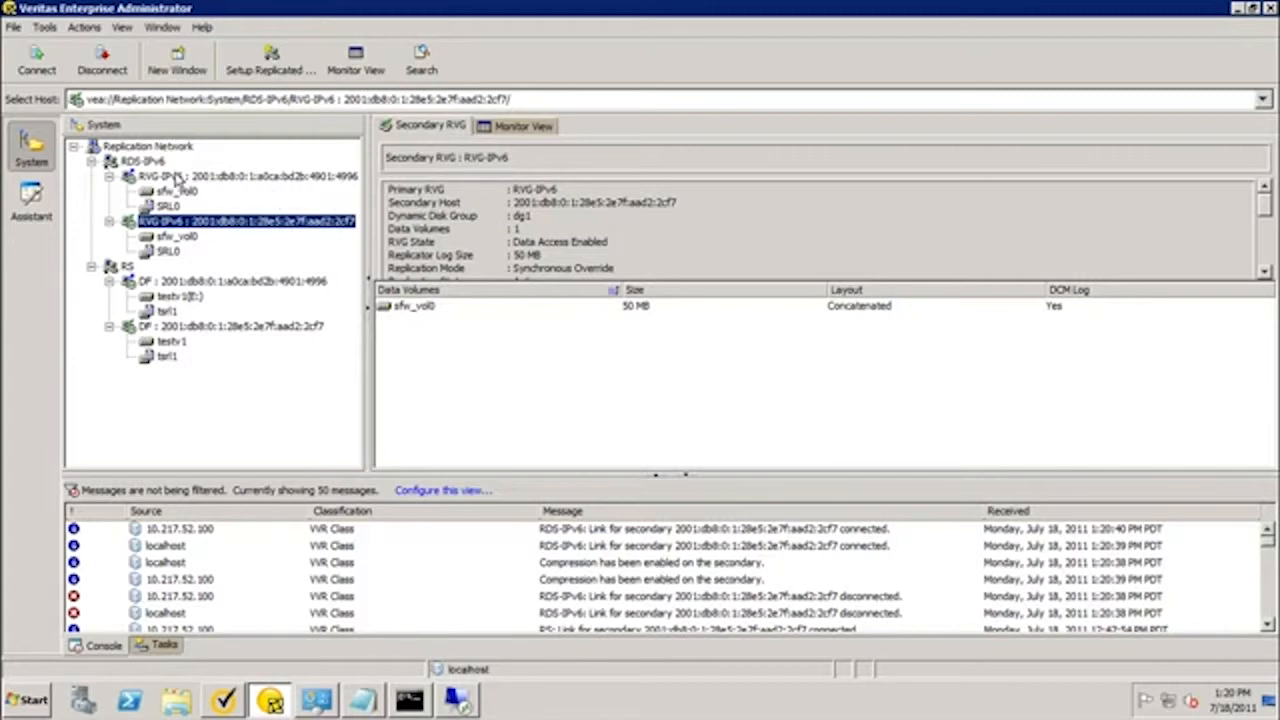
# Step: Check the compressed and original size statistics in the Monitor View for RDS-IPv6, and for the whole Replication Network
pyautogui.click(150, 163)
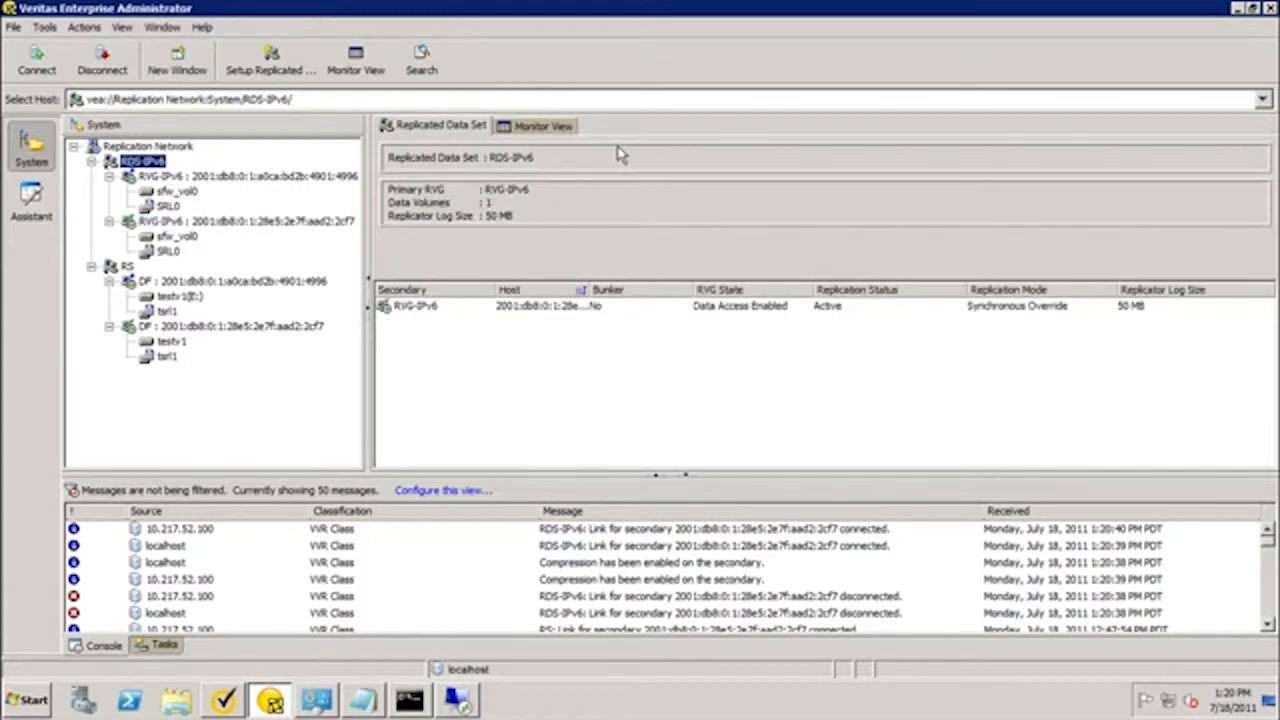
pyautogui.click(566, 128)
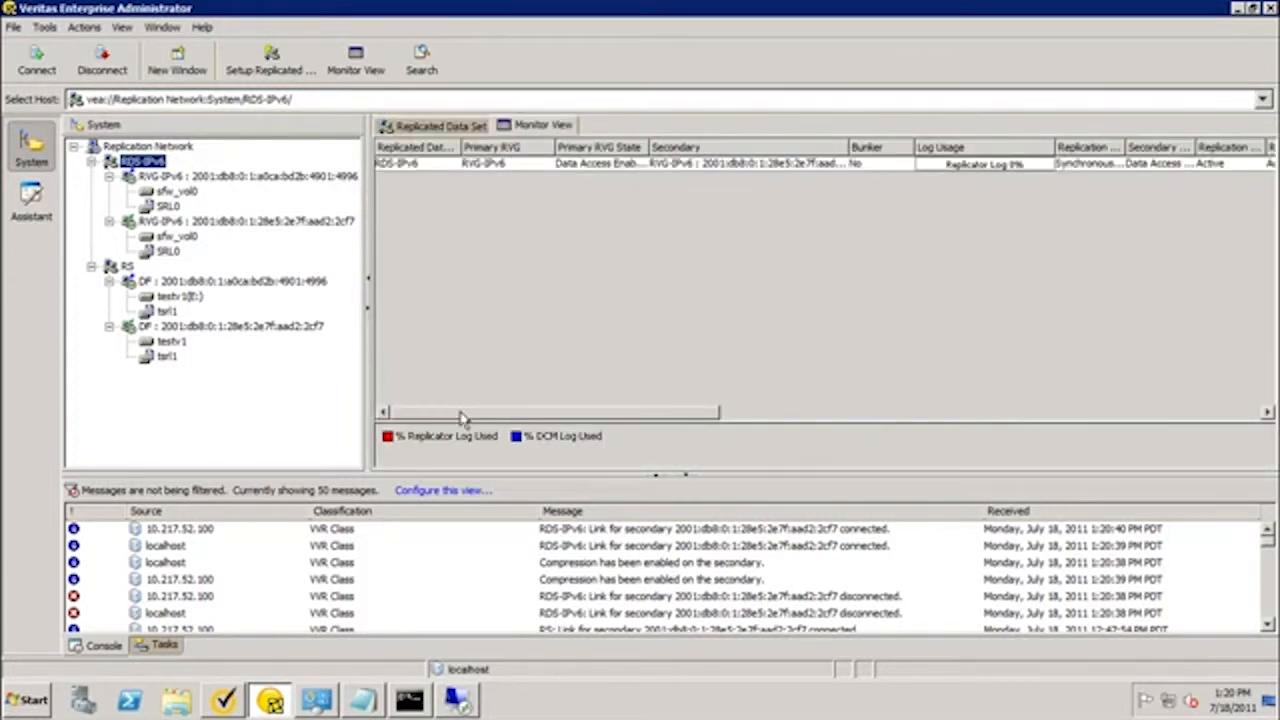
pyautogui.moveTo(463, 421); pyautogui.dragTo(1035, 417)
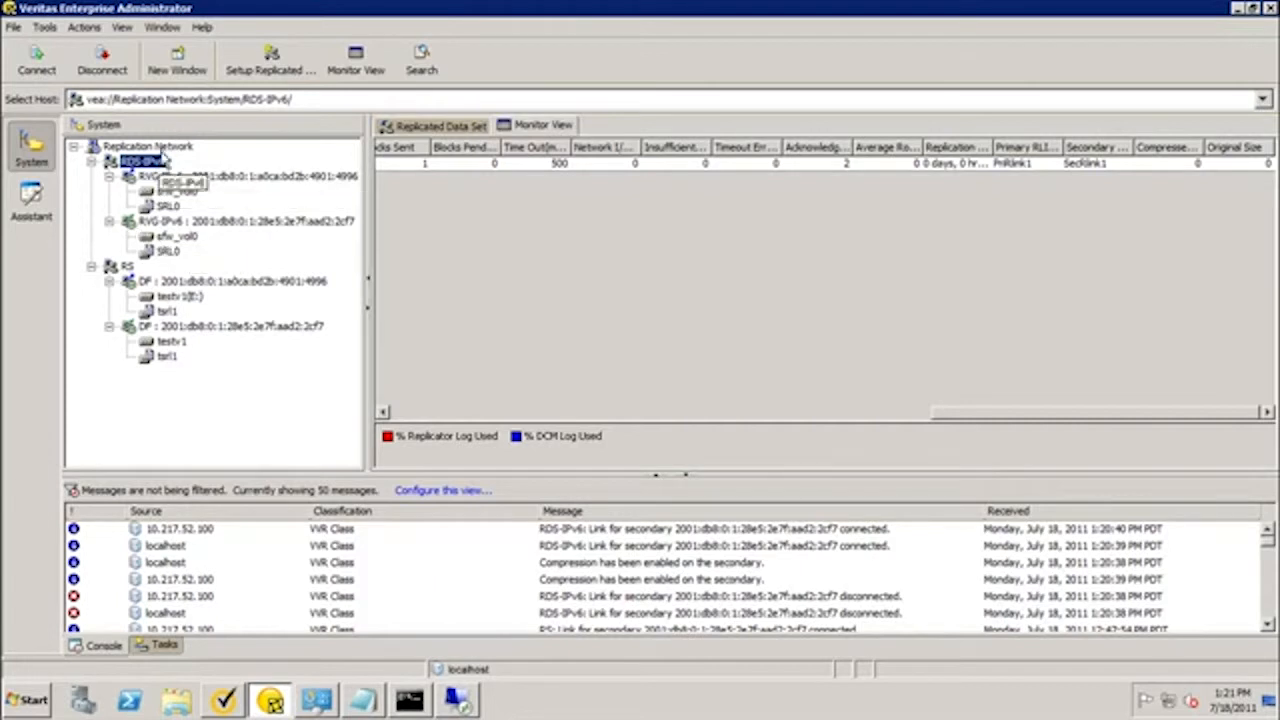
pyautogui.click(160, 148)
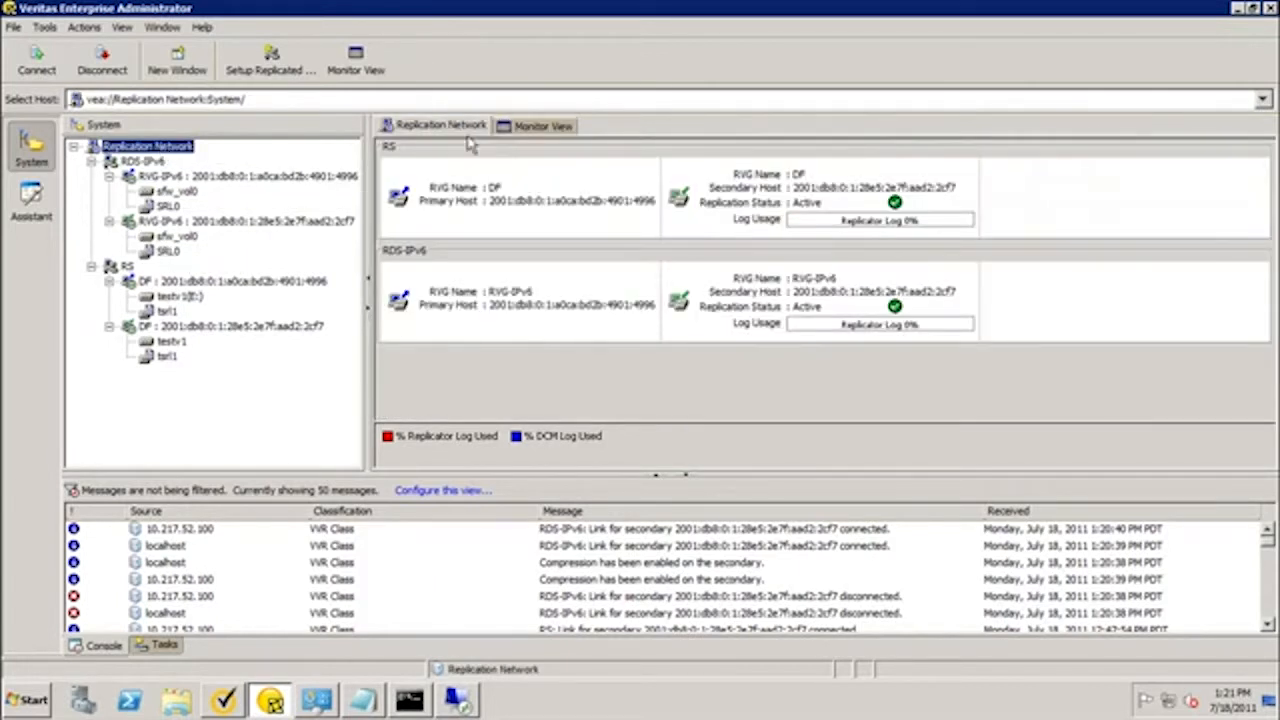
pyautogui.click(522, 127)
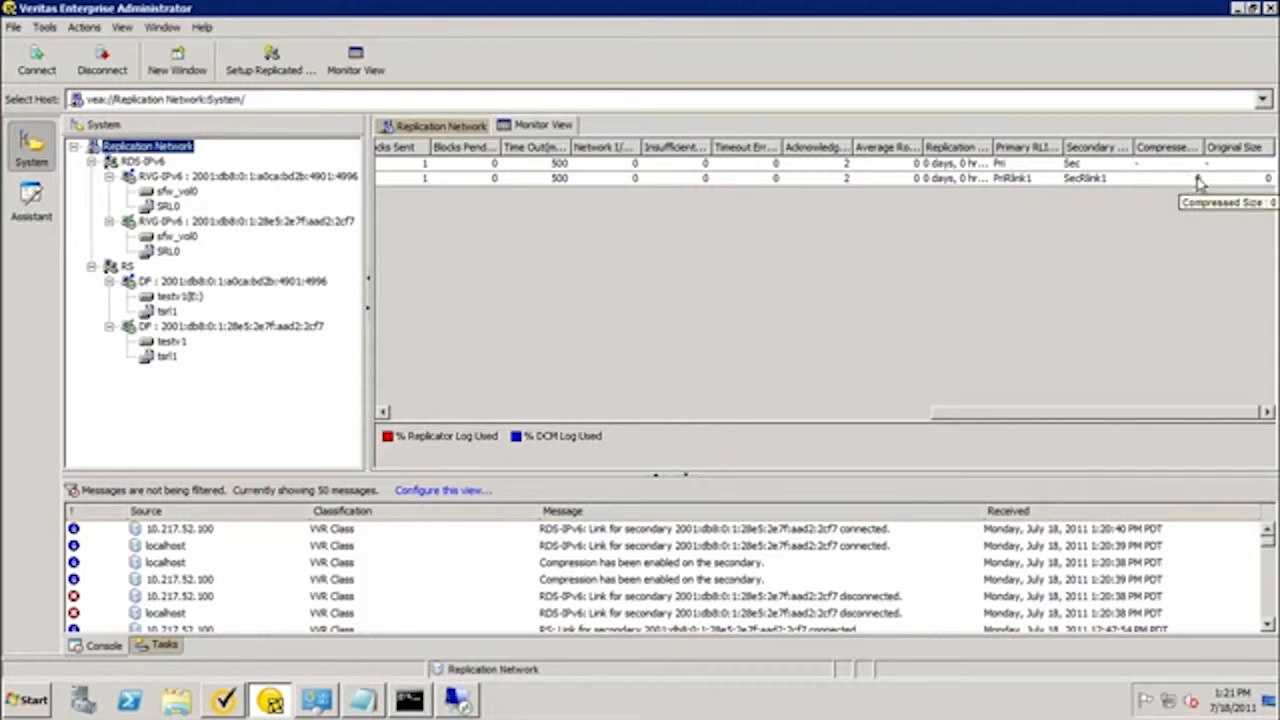
# Step: Switch to the Command Prompt, clear it, and list the RVG and Rlink details with vxprint -VPl
pyautogui.click(420, 703)
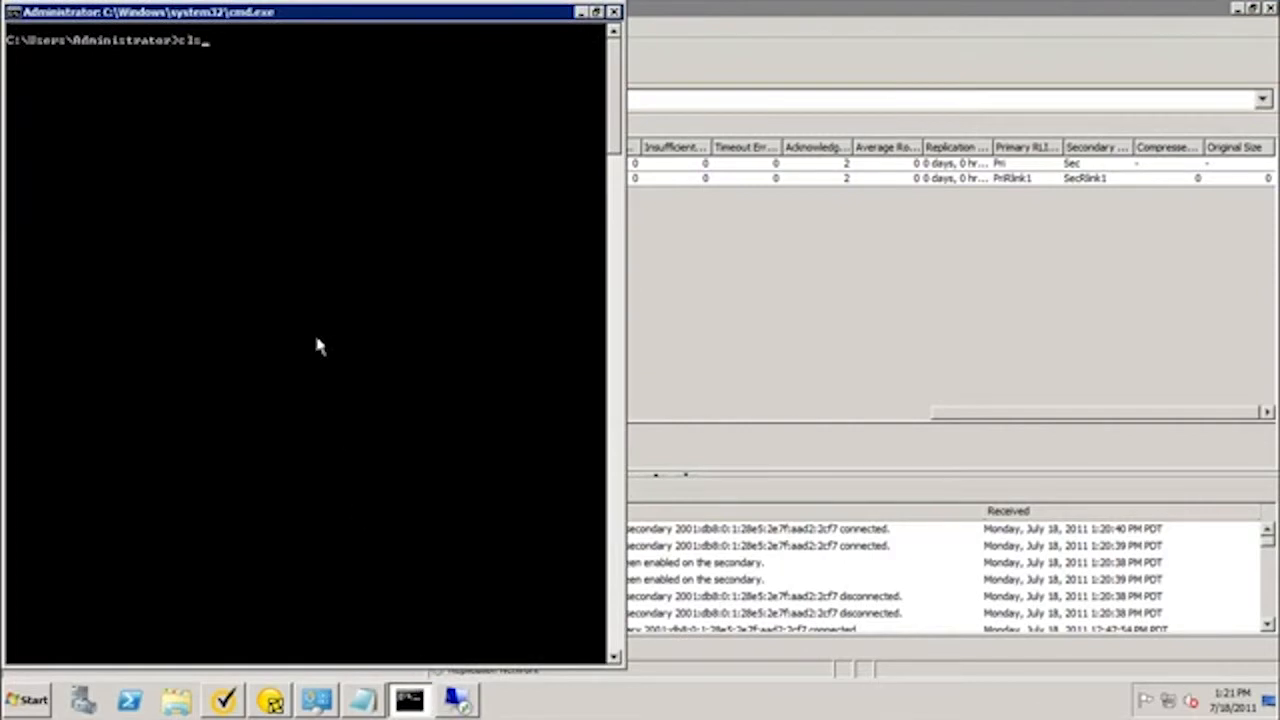
pyautogui.press('Return')
pyautogui.write('vxprint')
pyautogui.press('BackSpace')
pyautogui.press('BackSpace')
pyautogui.write('t -VPl')
pyautogui.press('Return')
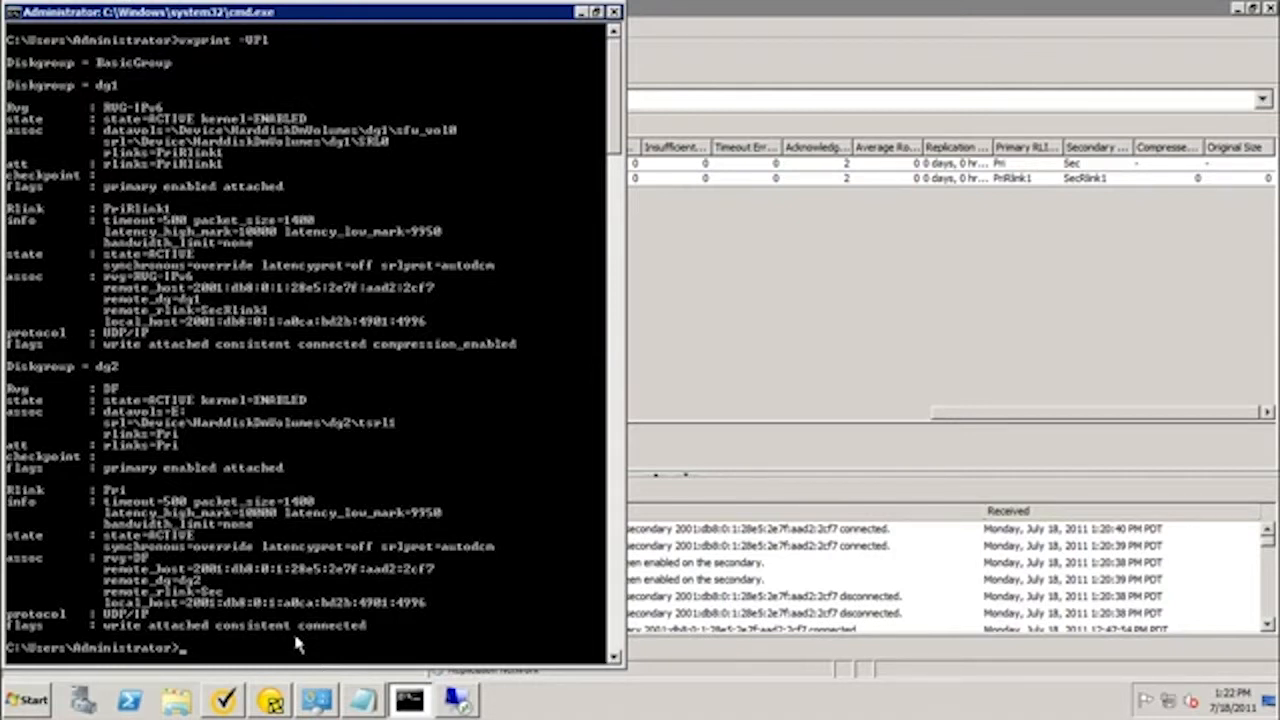
# Step: Run vxrds -y dg2 set DF 2001:db8:0:1:28e5:2e7f:aad2:2cf7 compression=true, and return to Veritas Enterprise Administrator
pyautogui.press('Up')
pyautogui.press('Up')
pyautogui.press('Up')
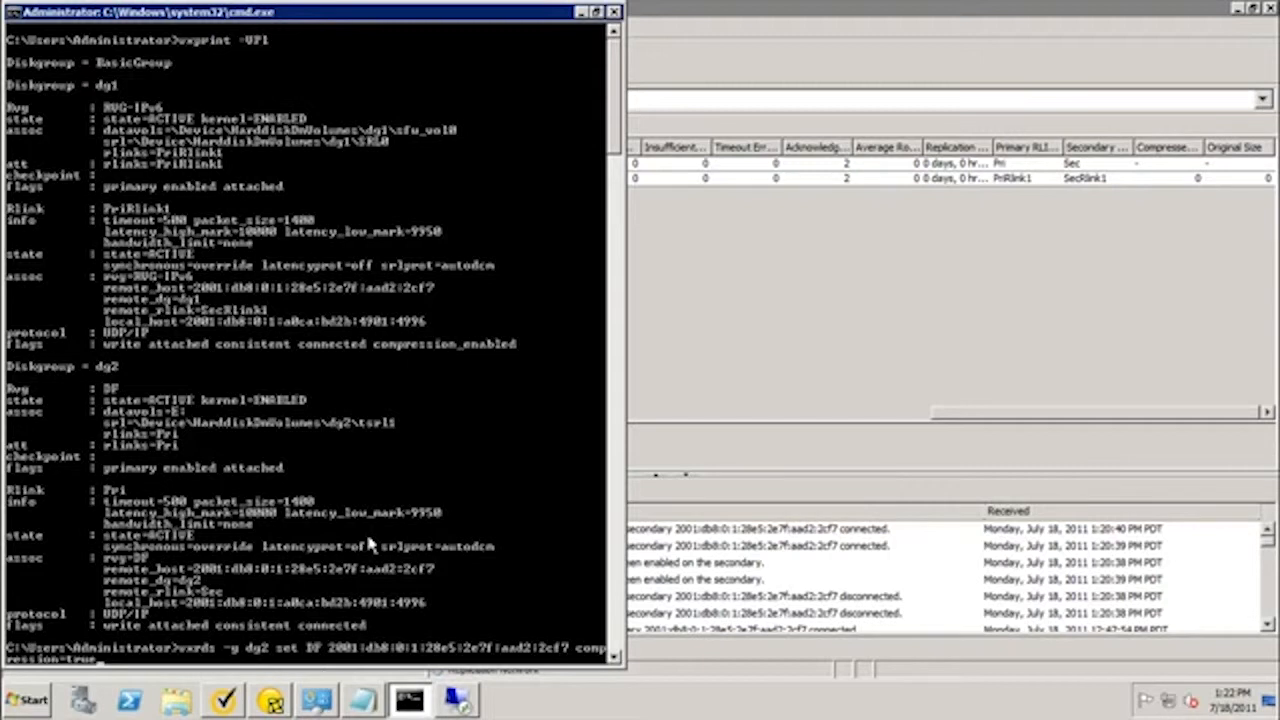
pyautogui.press('Return')
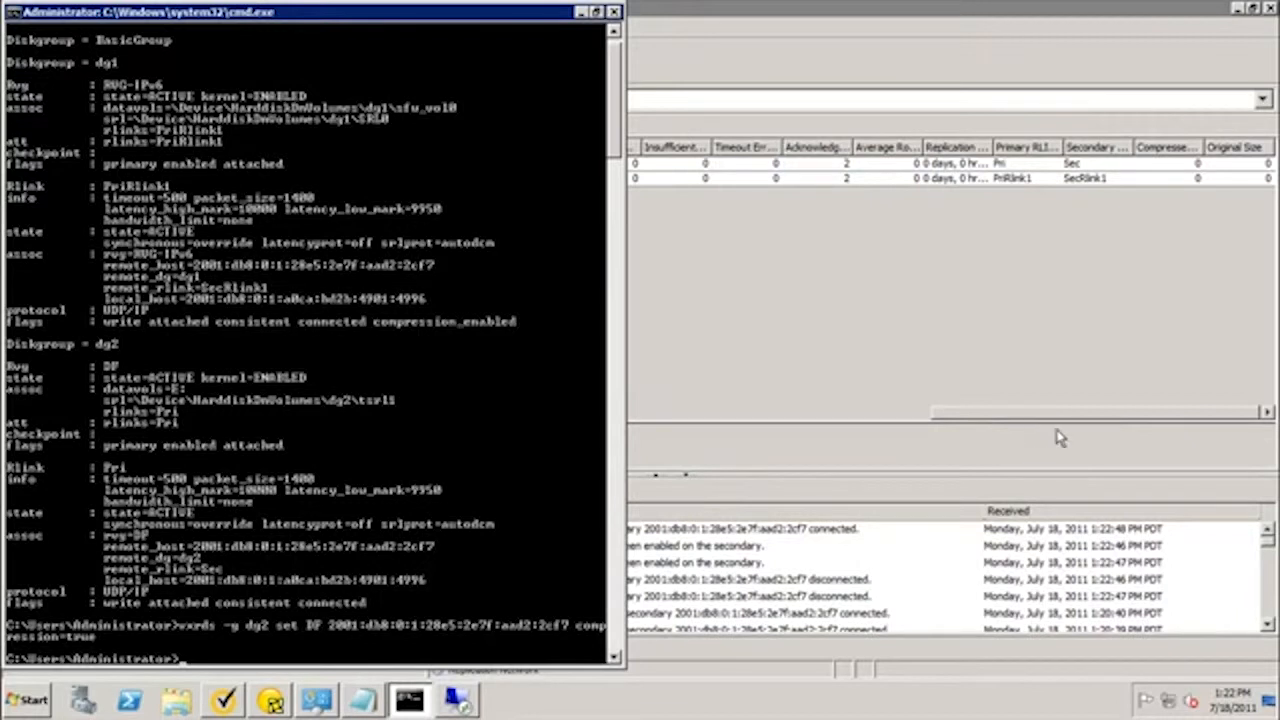
pyautogui.click(1133, 67)
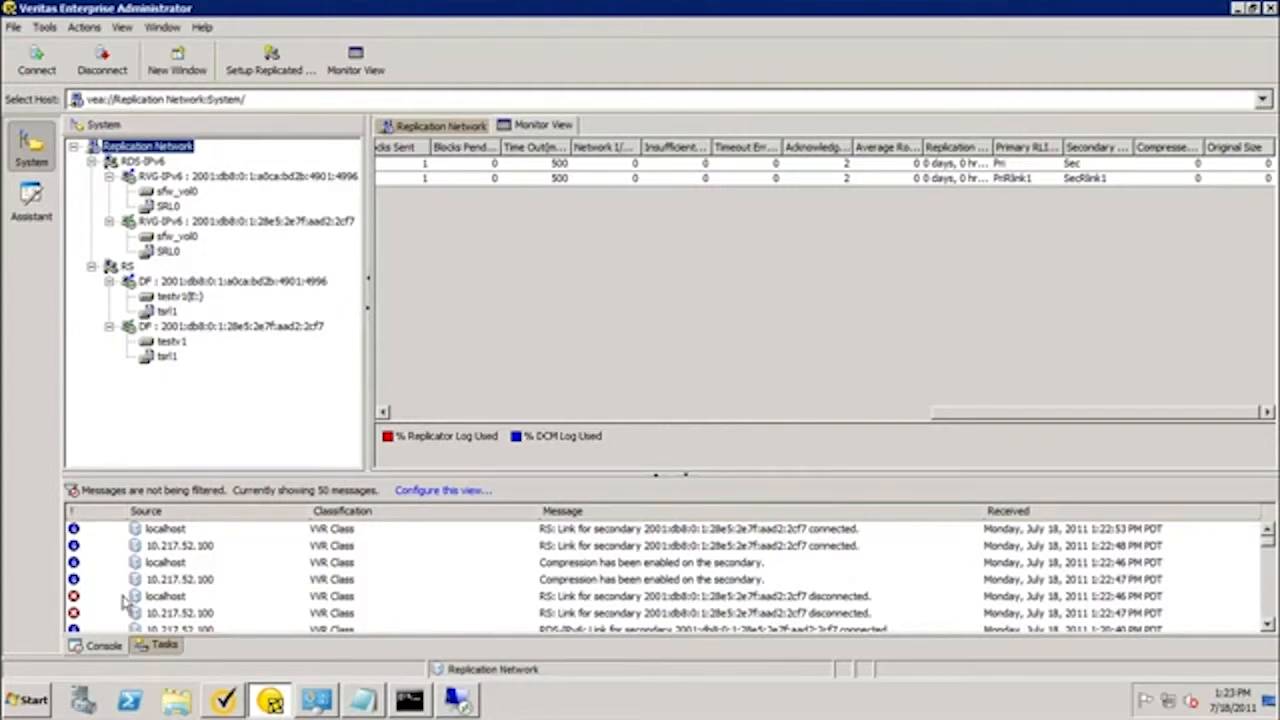
# Step: Open Local Disk (E:) in Windows Explorer and select the vvr-tcs folder
pyautogui.click(46, 706)
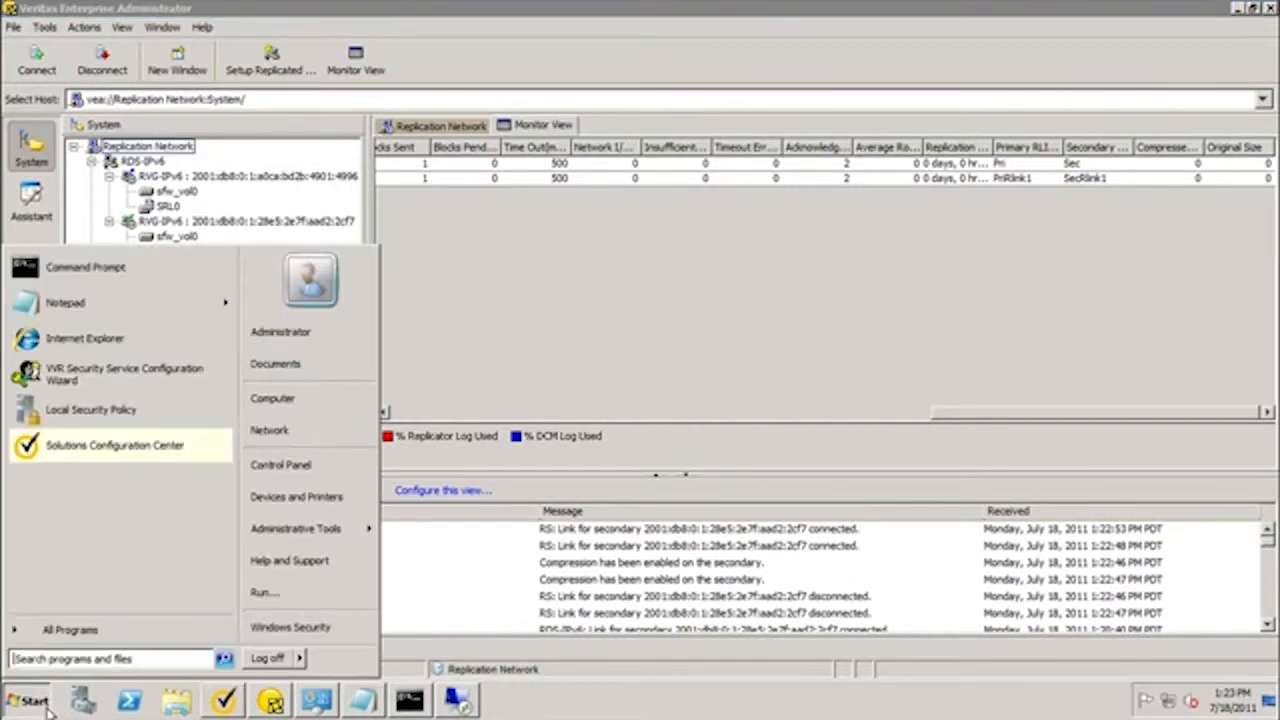
pyautogui.click(546, 393)
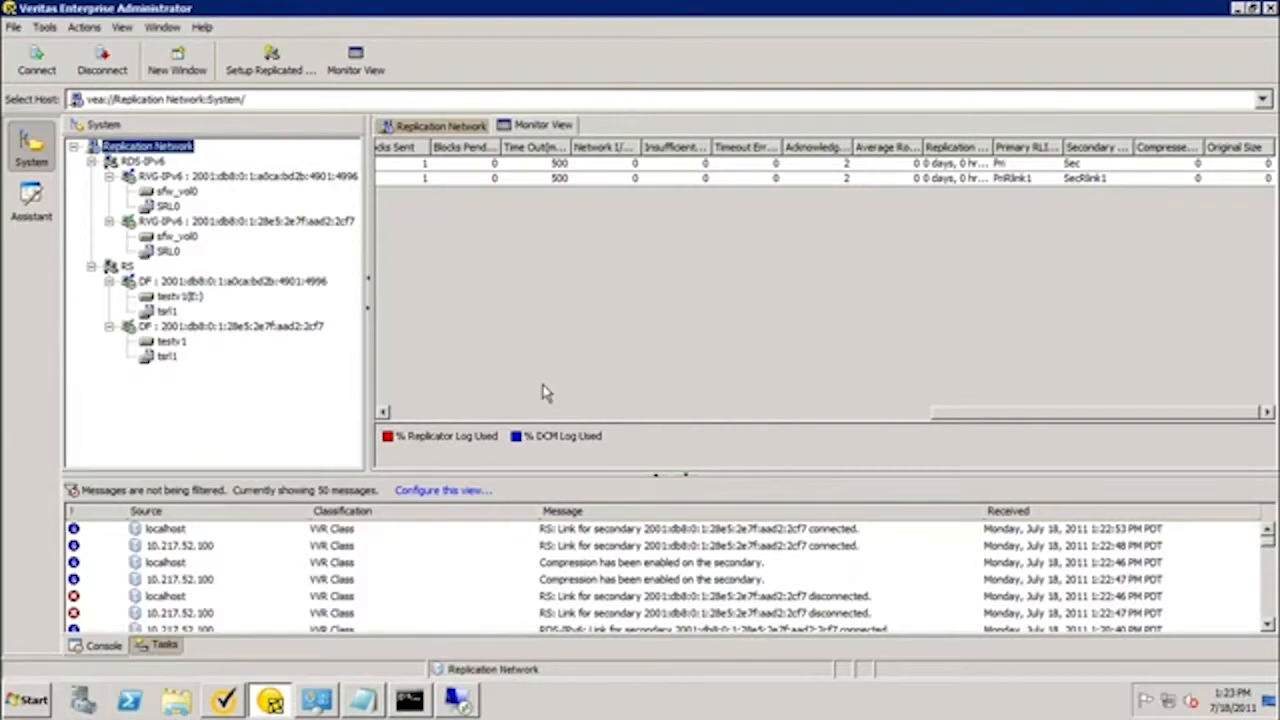
pyautogui.click(25, 702)
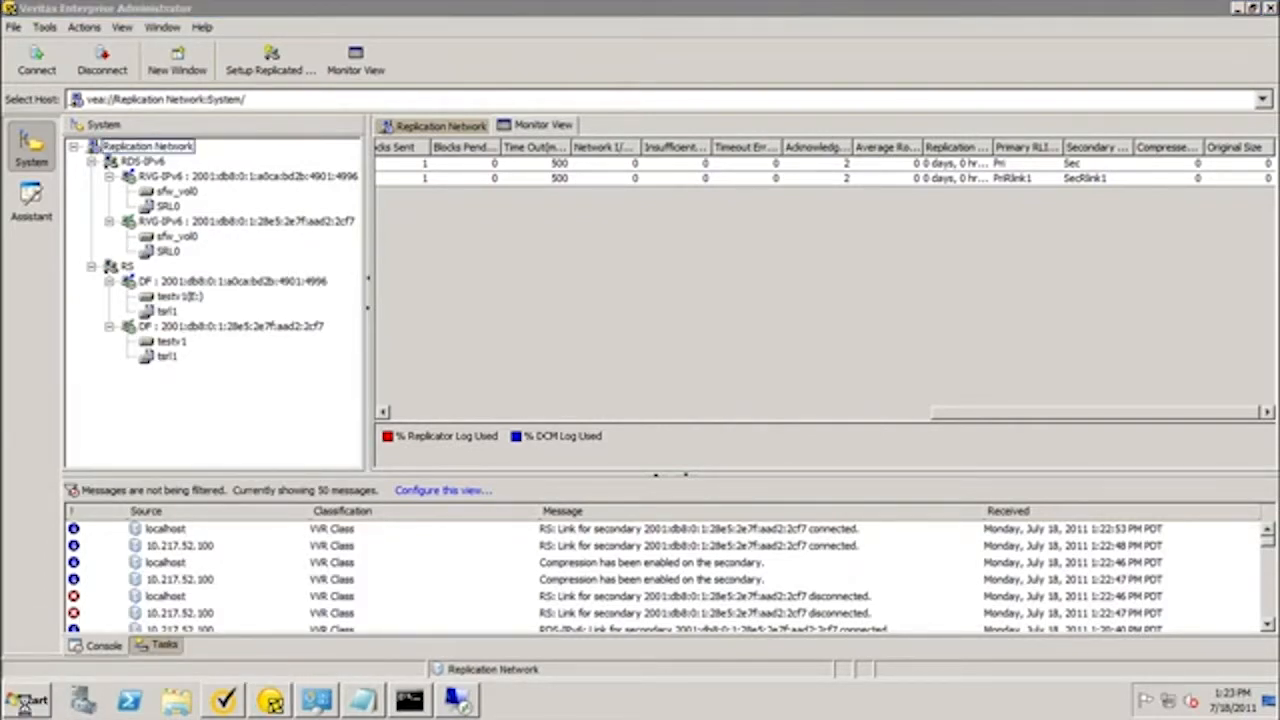
pyautogui.rightClick(25, 702)
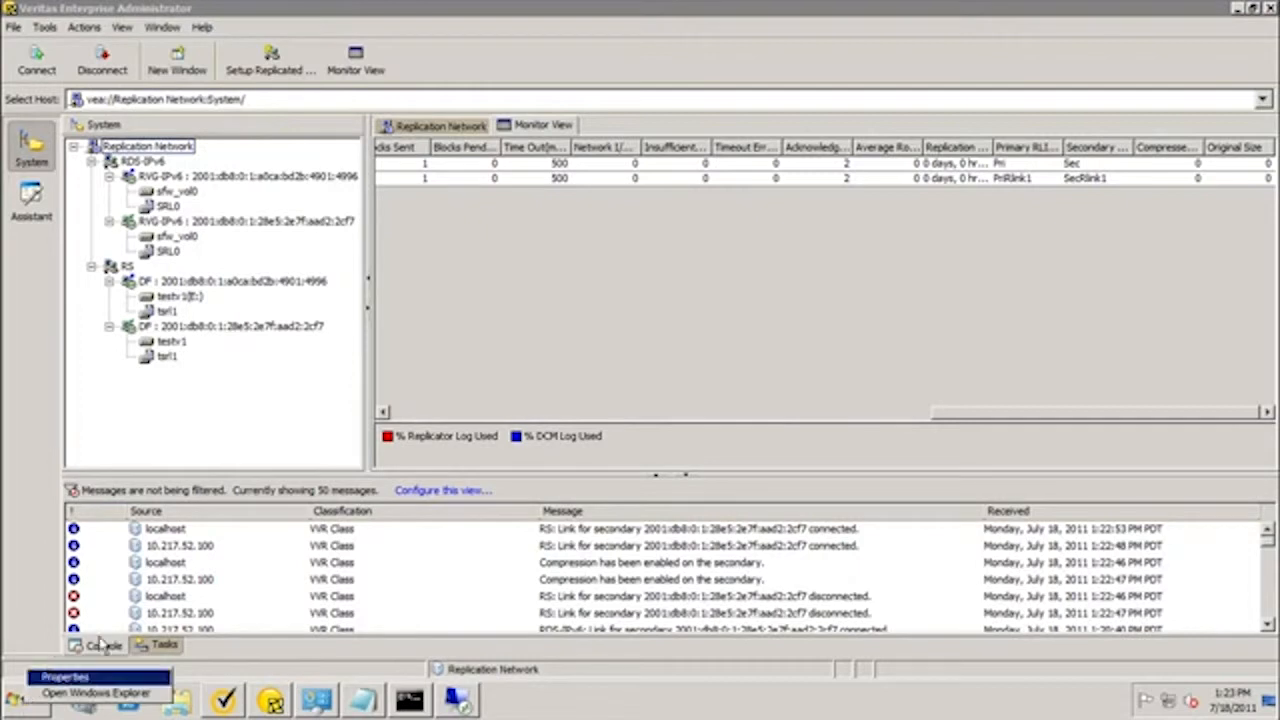
pyautogui.click(97, 692)
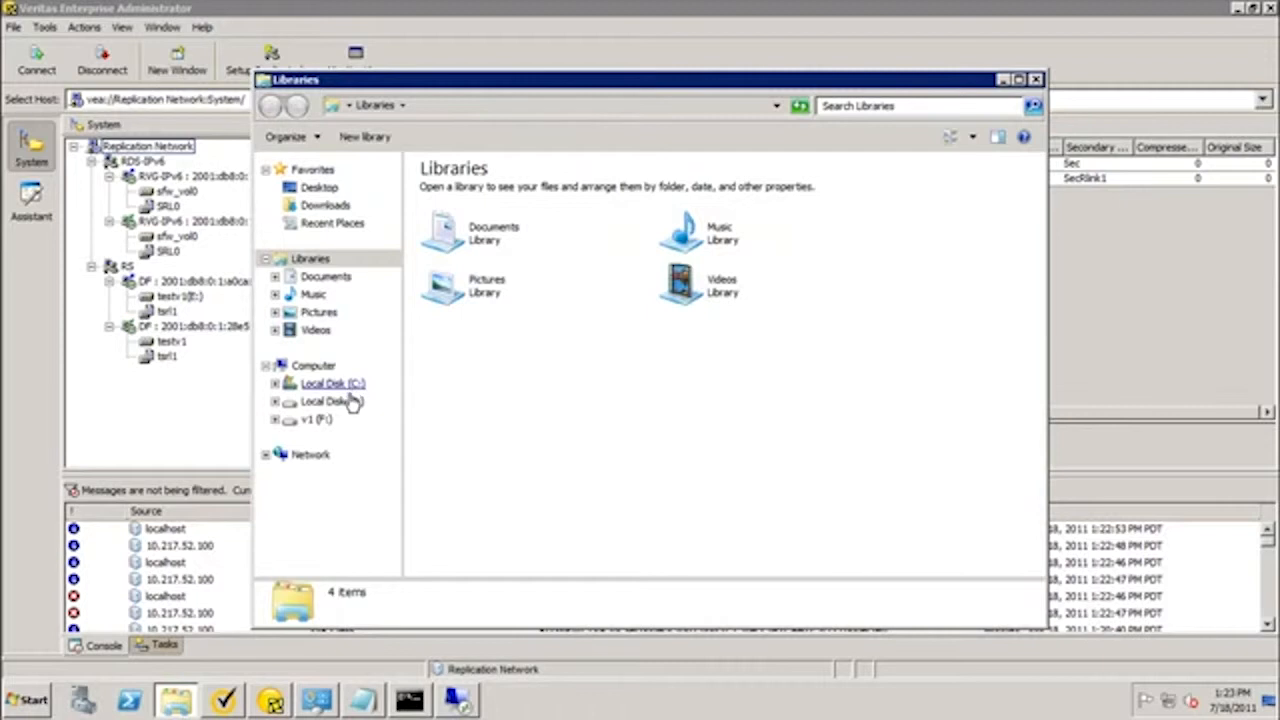
pyautogui.click(350, 401)
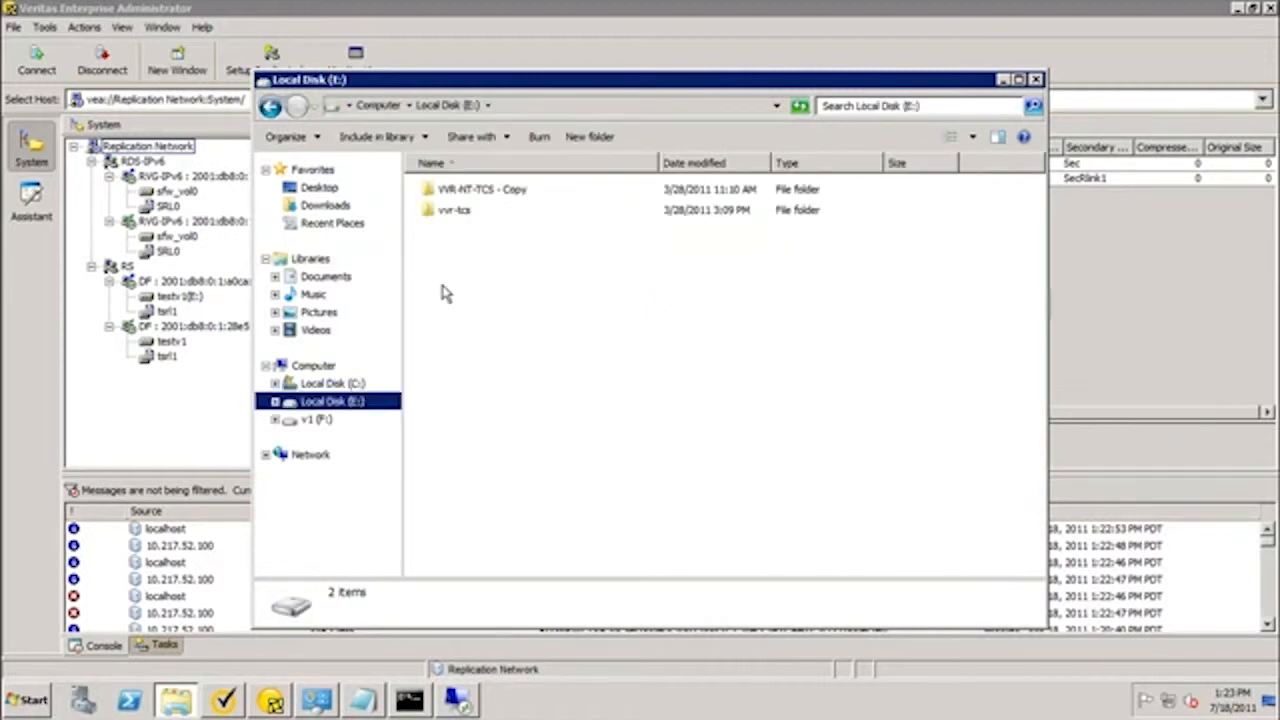
pyautogui.click(470, 222)
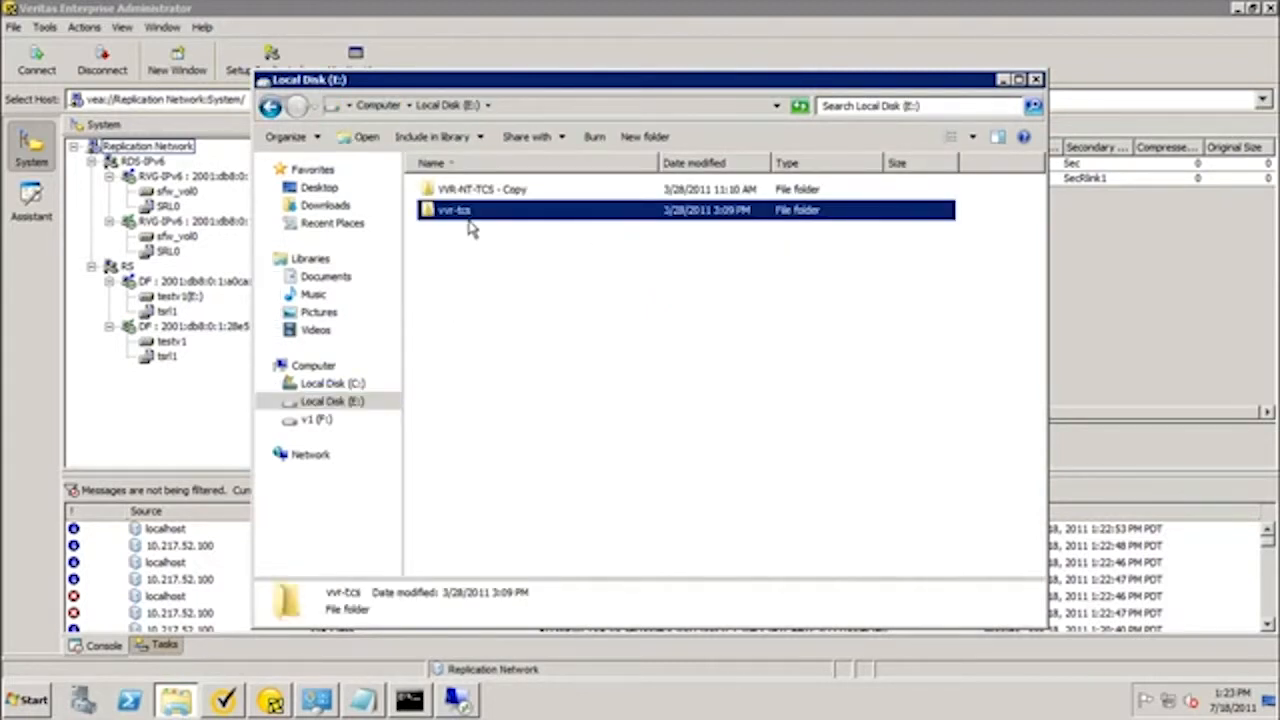
pyautogui.moveTo(462, 208); pyautogui.dragTo(460, 199)
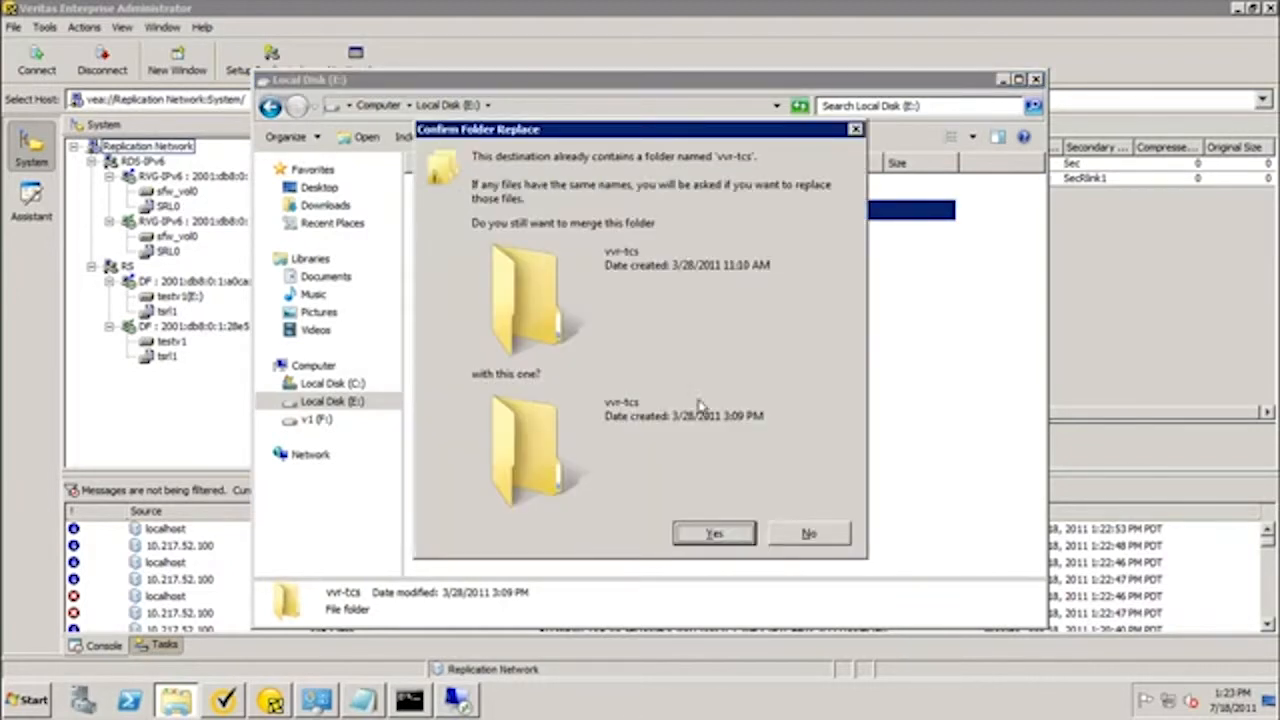
pyautogui.click(712, 532)
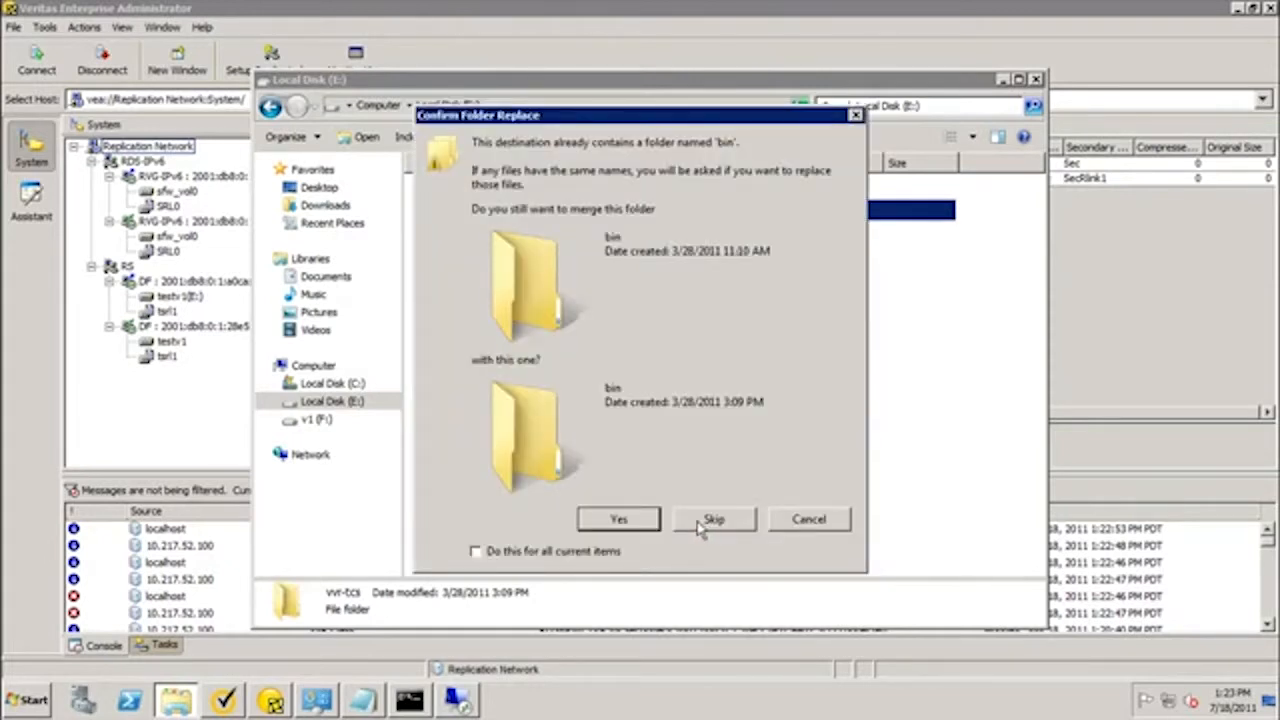
pyautogui.click(782, 528)
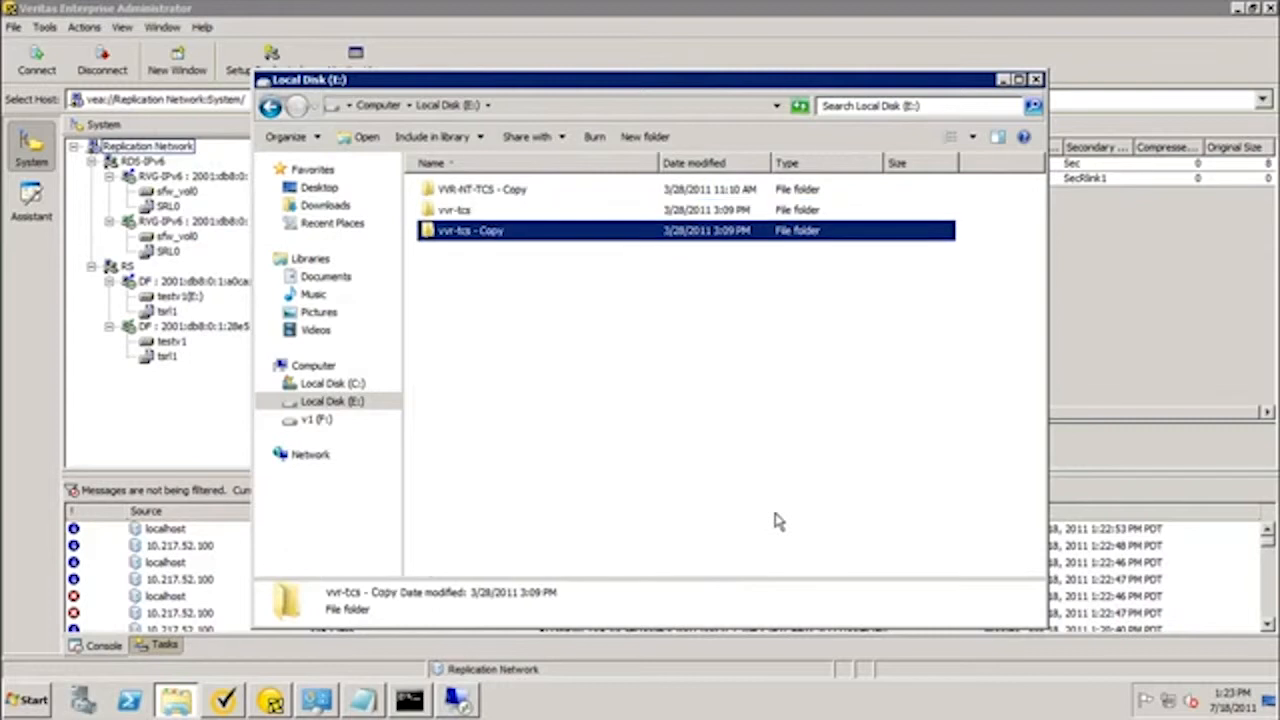
# Step: Create four copies of the vvr-tcs folder on Local Disk (E:), and return to the monitor view in Veritas Enterprise Administrator
pyautogui.hotkey('ctrl', 'v')
pyautogui.hotkey('ctrl', 'v')
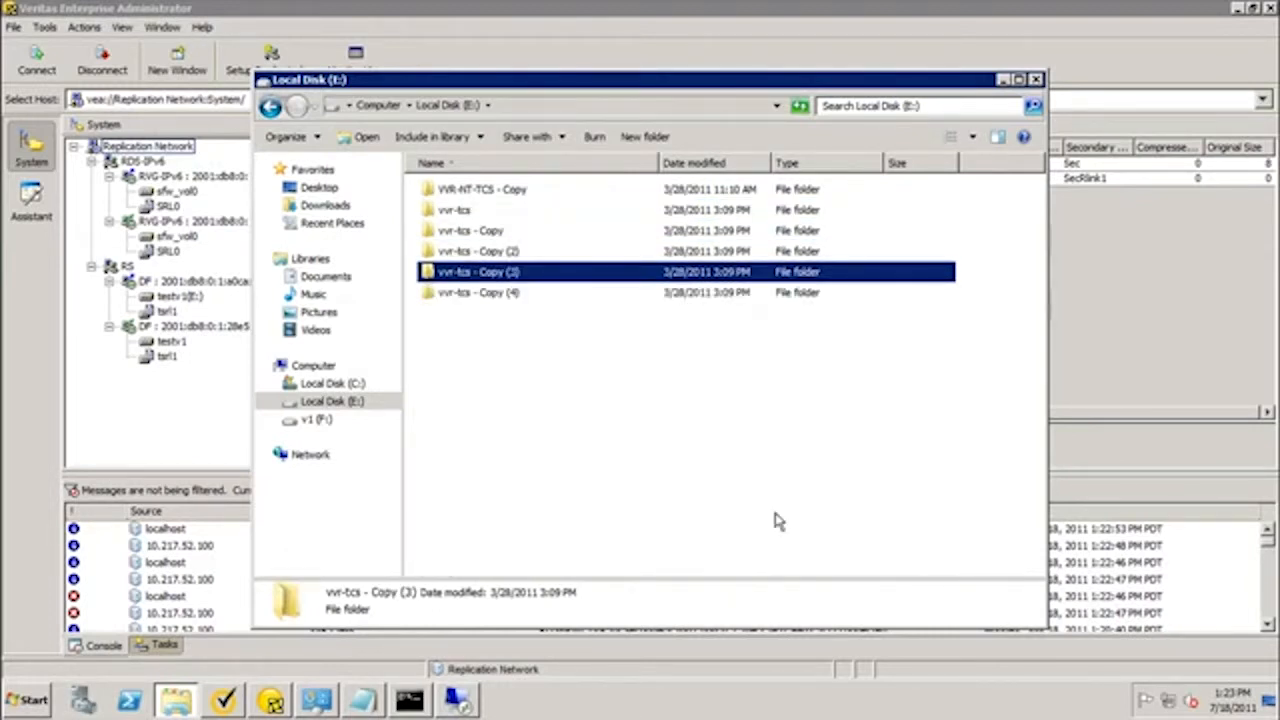
pyautogui.hotkey('ctrl', 'v')
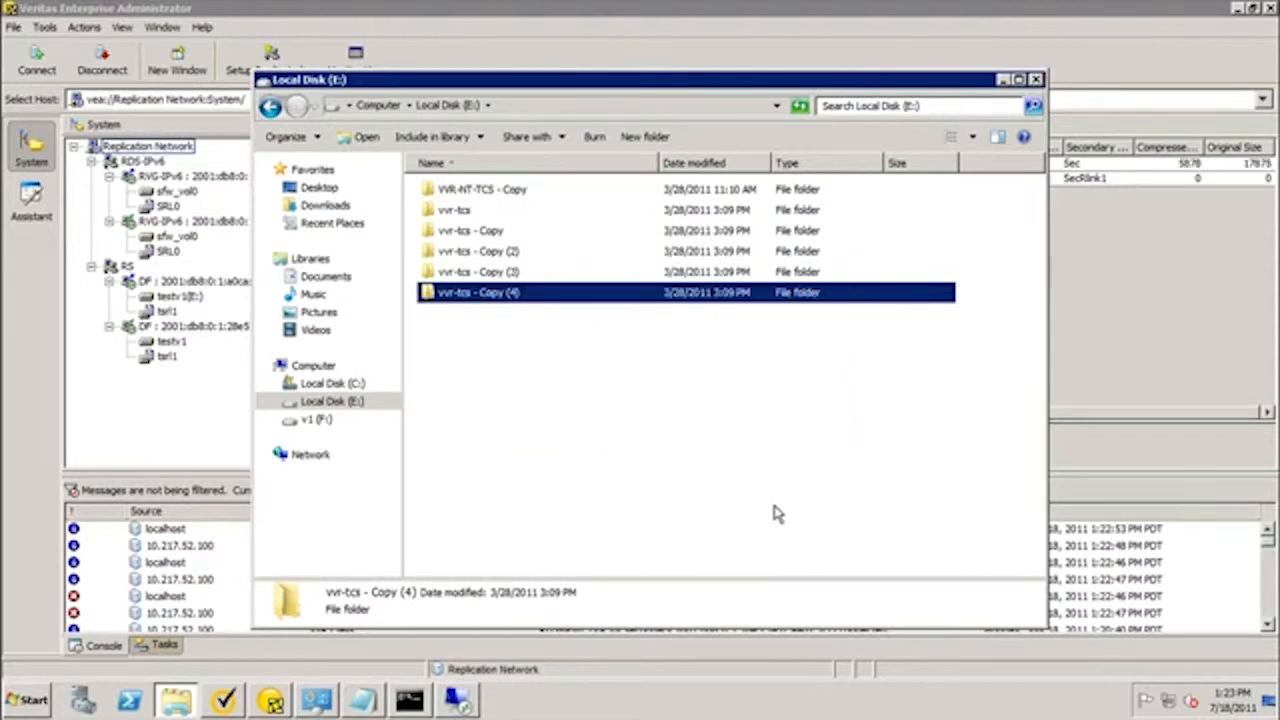
pyautogui.click(1147, 75)
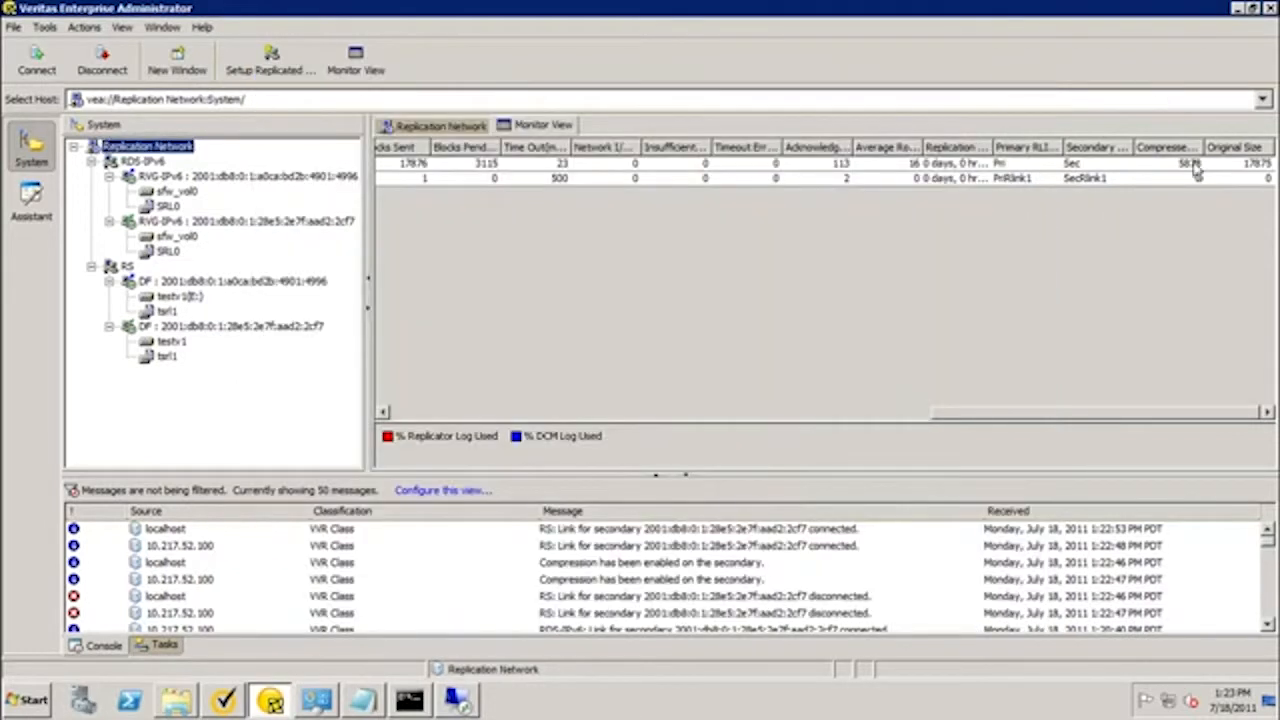